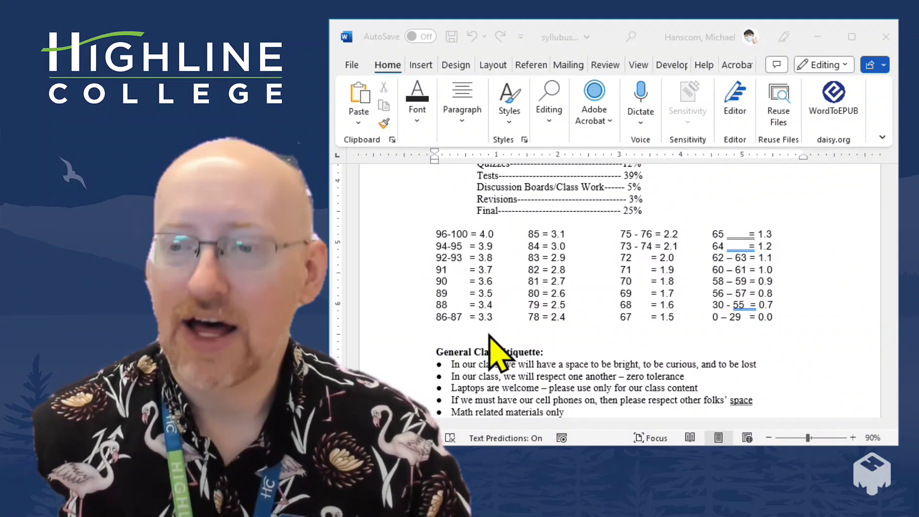
# Turn on Show/Hide ¶ so the grade scale's tab characters and paragraph marks are visible.
pyautogui.click(503, 338)
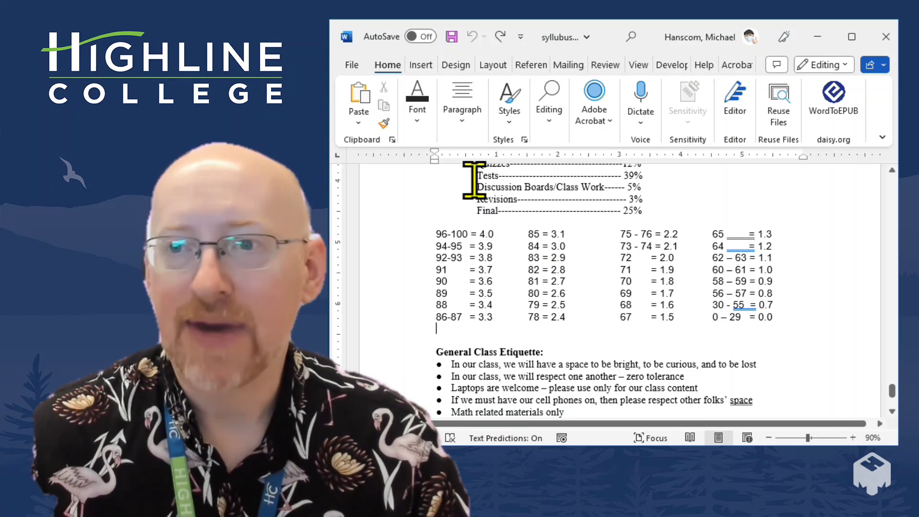
pyautogui.click(459, 122)
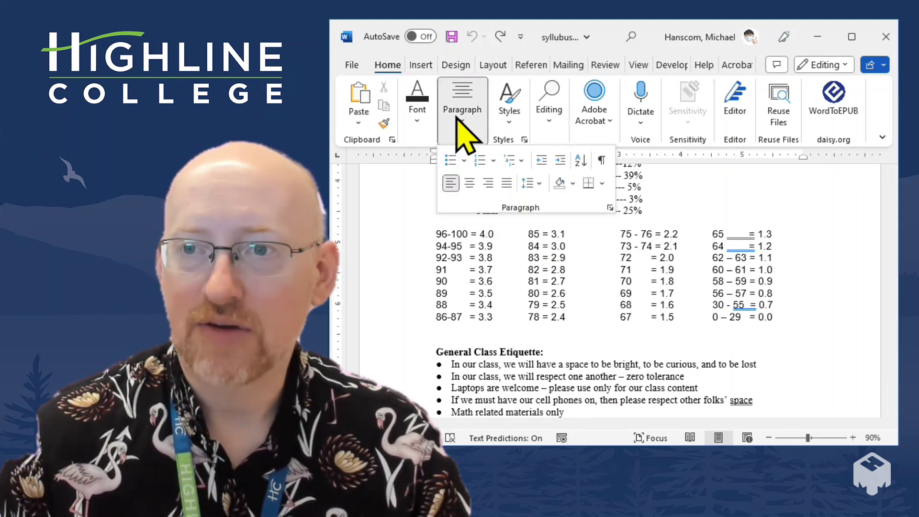
pyautogui.click(602, 160)
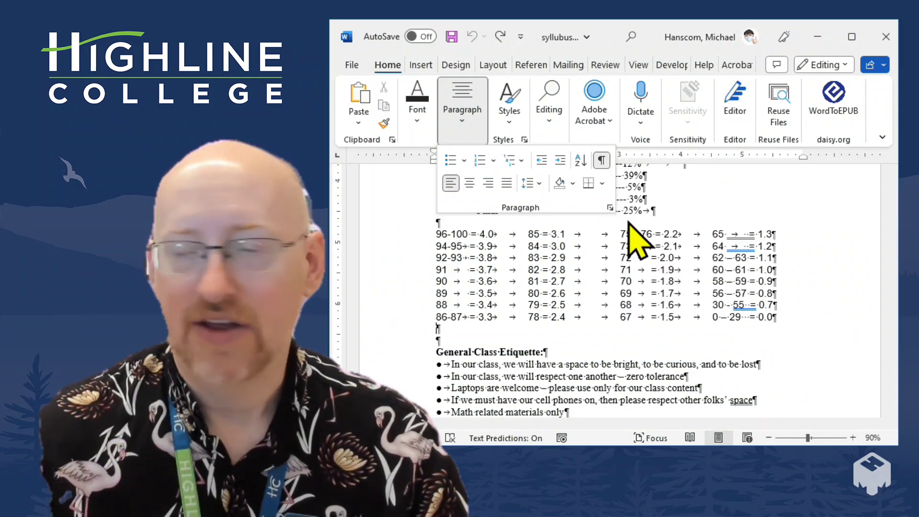
pyautogui.click(588, 269)
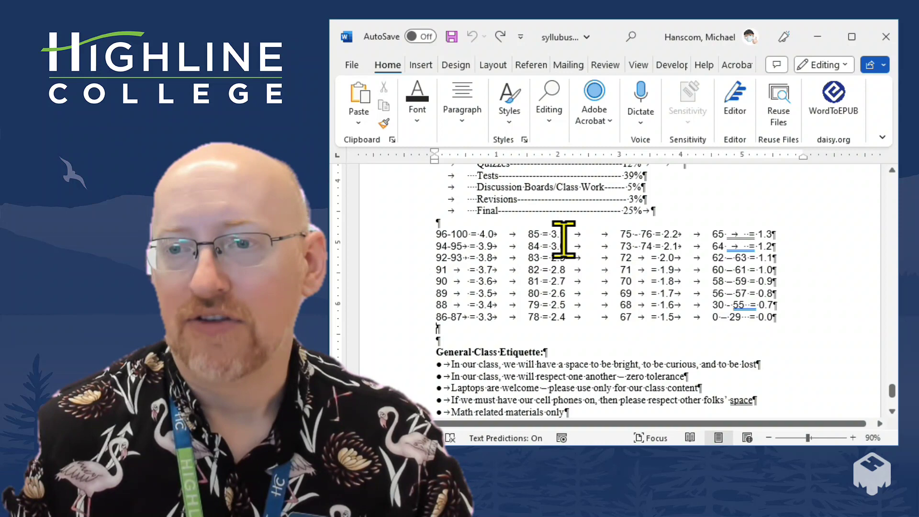
pyautogui.scroll(-1, 562, 237)
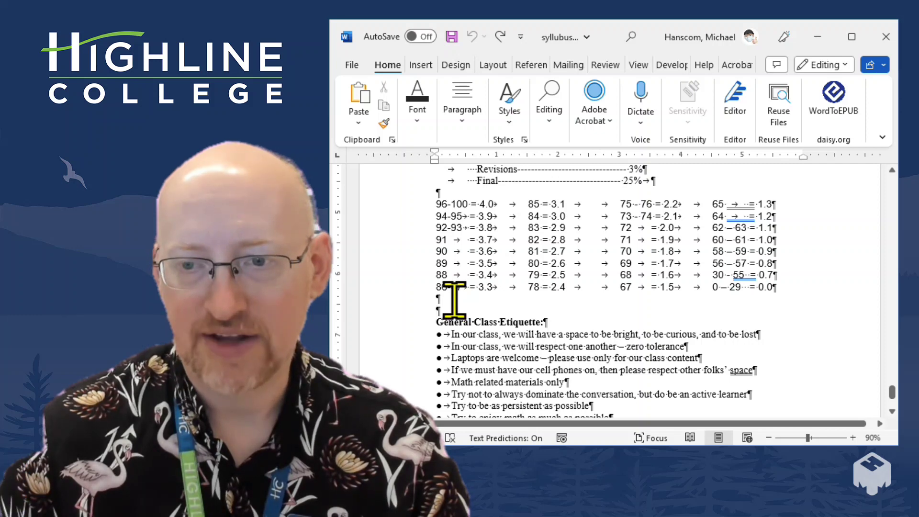
# Add blank lines below the grade scale and bracket them with two continuous section breaks.
pyautogui.press('Return')
pyautogui.press('Return')
pyautogui.press('Return')
pyautogui.press('Return')
pyautogui.press('Return')
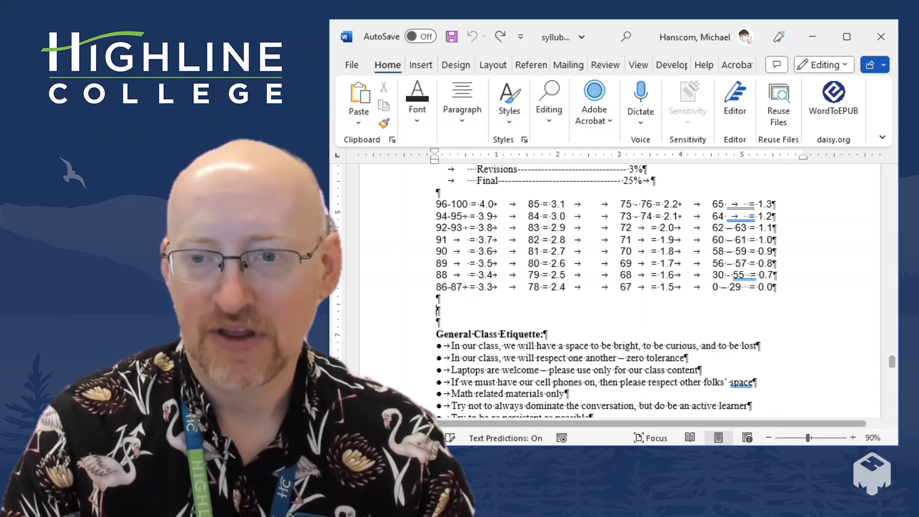
pyautogui.scroll(-1, 492, 312)
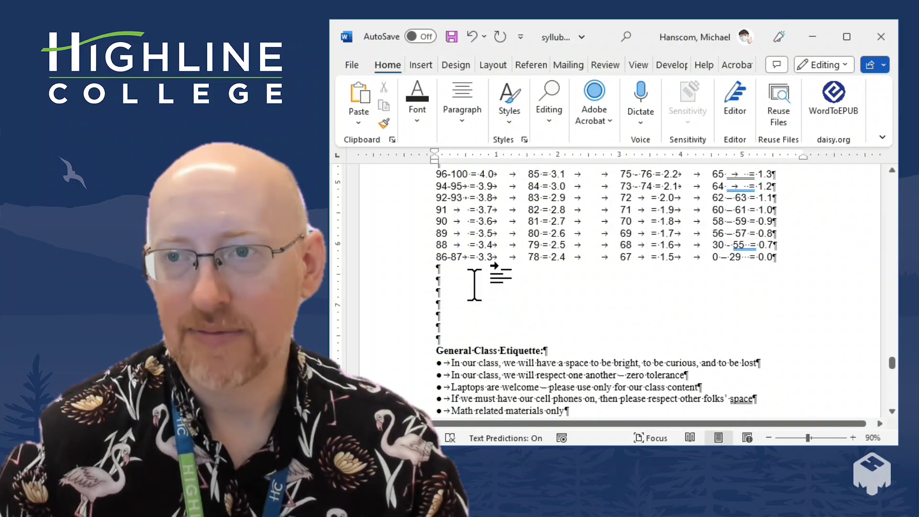
pyautogui.click(490, 66)
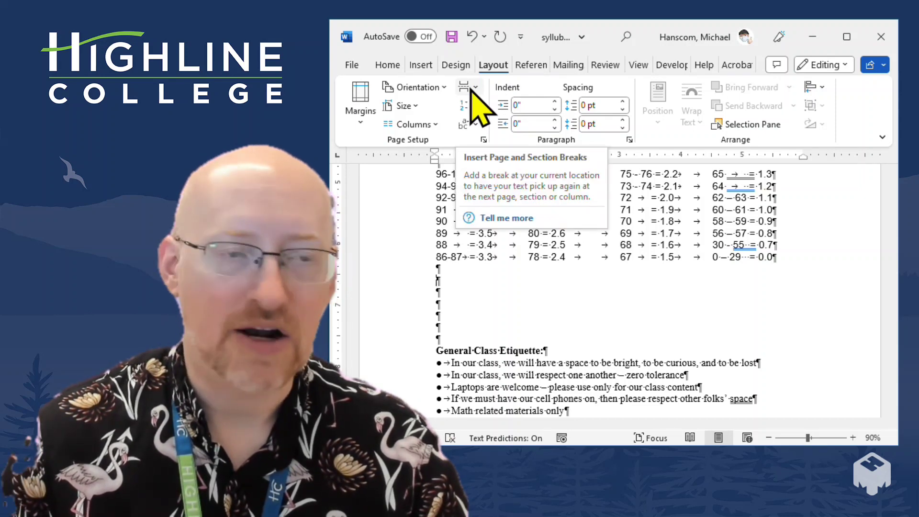
pyautogui.click(471, 87)
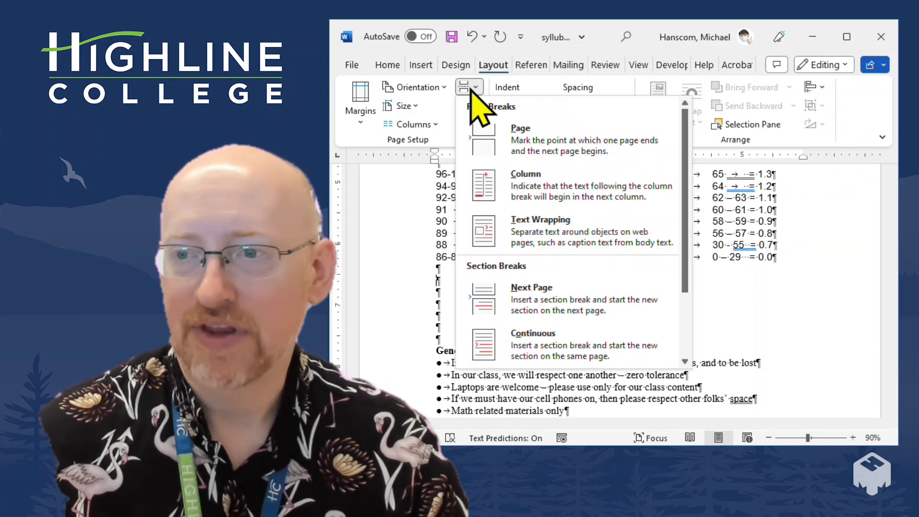
pyautogui.scroll(-2, 535, 335)
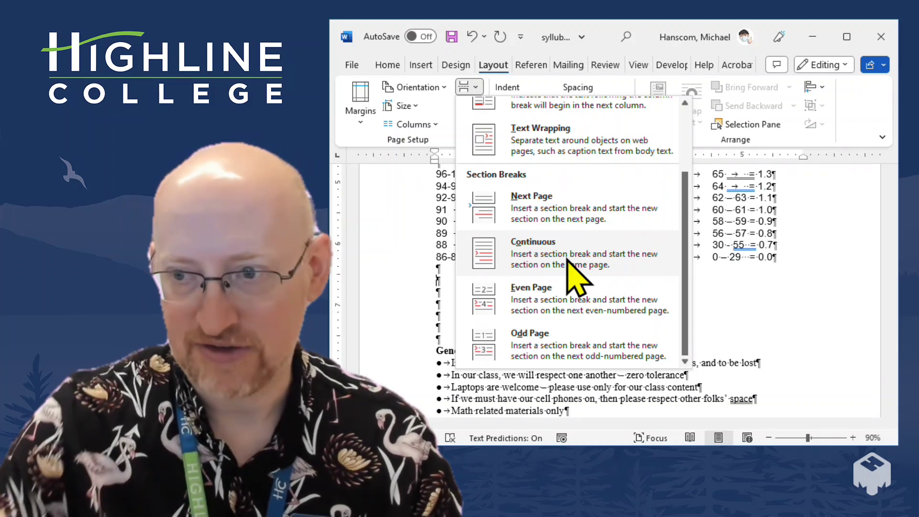
pyautogui.click(568, 260)
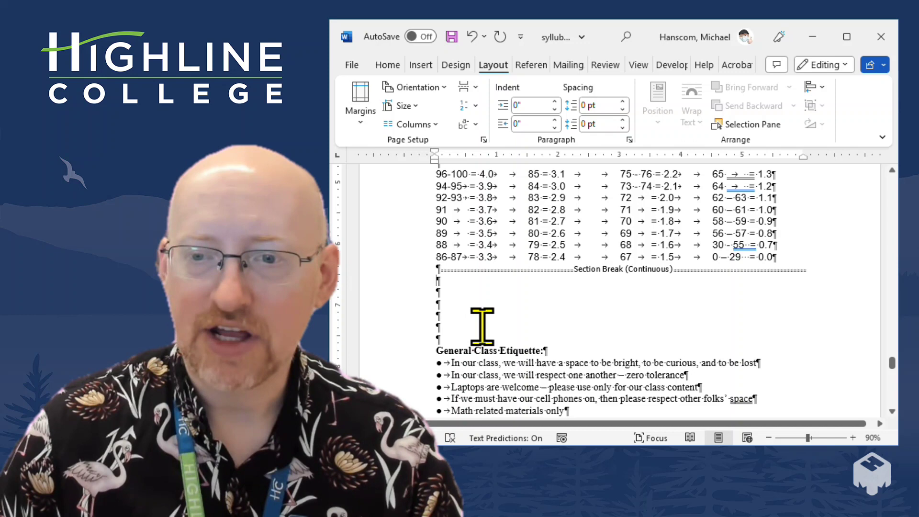
pyautogui.click(474, 87)
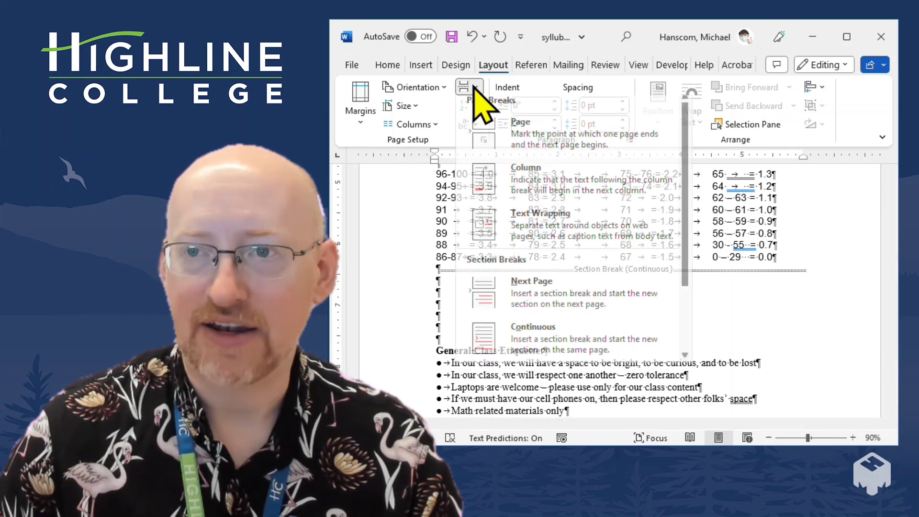
pyautogui.click(534, 336)
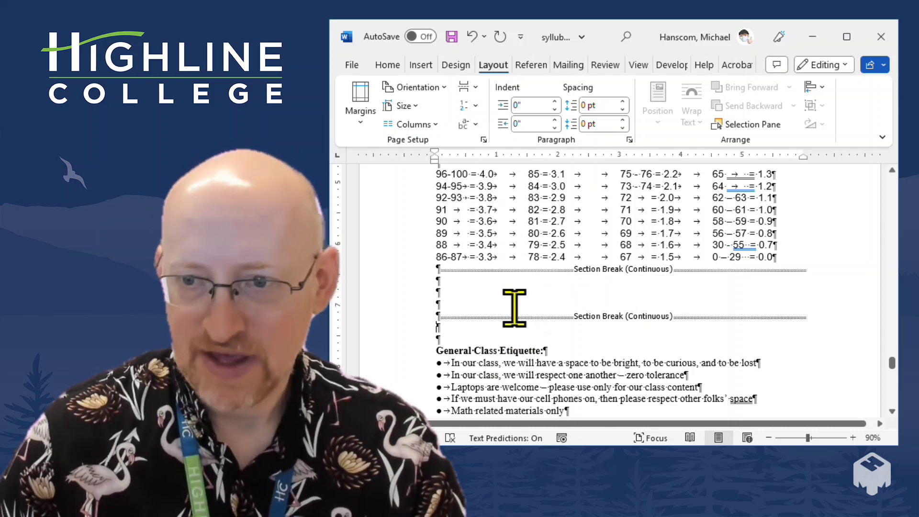
pyautogui.click(505, 291)
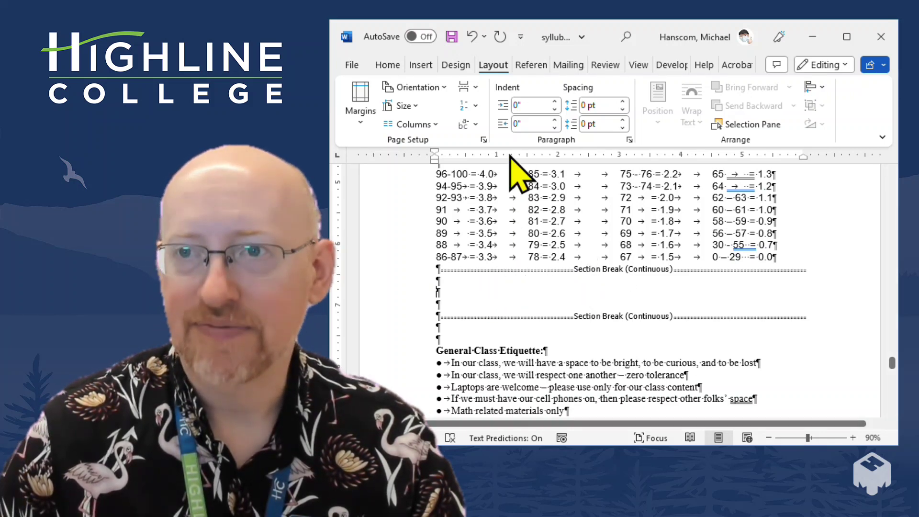
# Set the section between the breaks to 4 equal-width columns in More Columns.
pyautogui.click(430, 125)
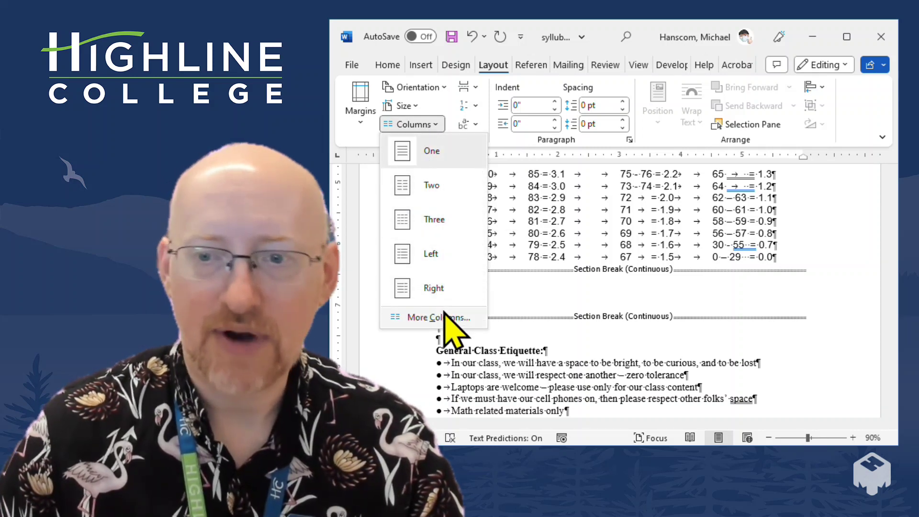
pyautogui.click(425, 319)
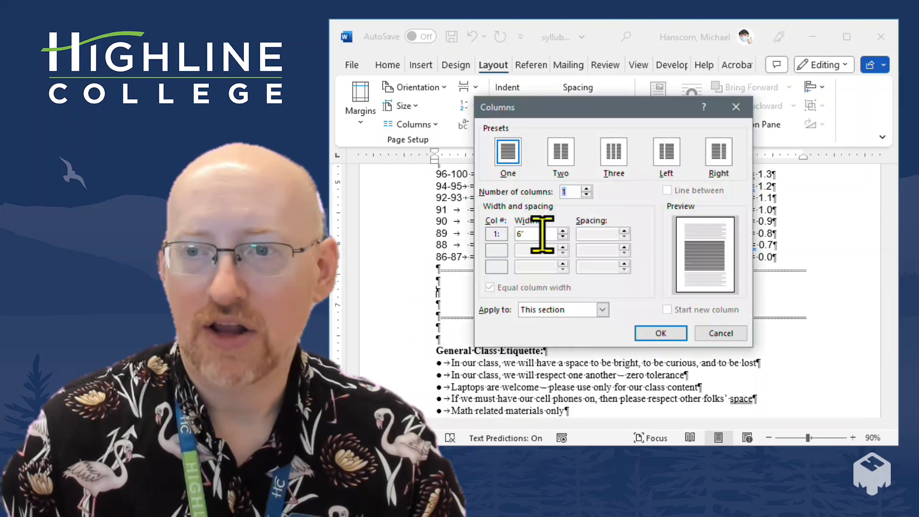
pyautogui.click(585, 188)
pyautogui.click(585, 189)
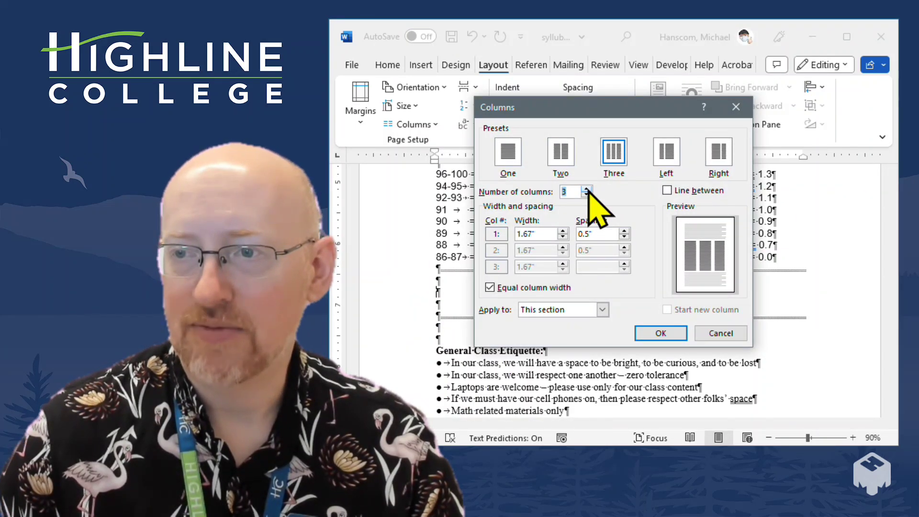
pyautogui.click(585, 189)
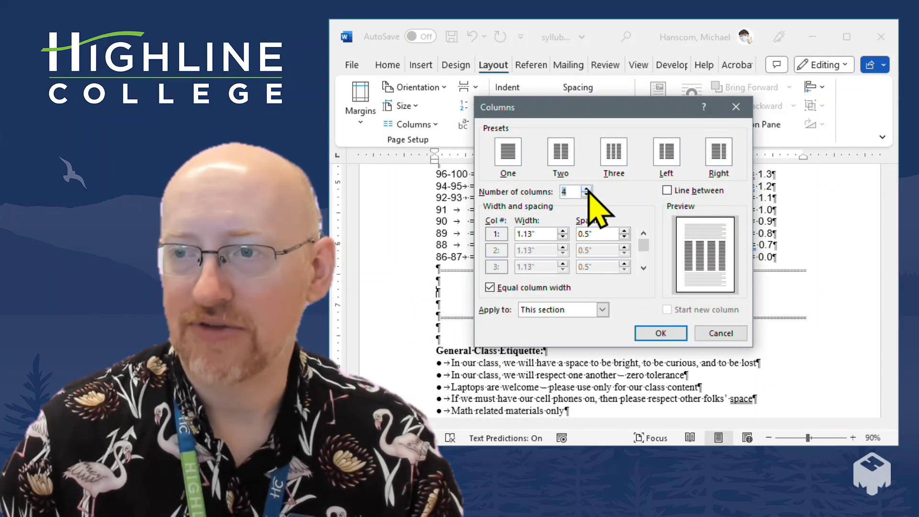
pyautogui.click(660, 334)
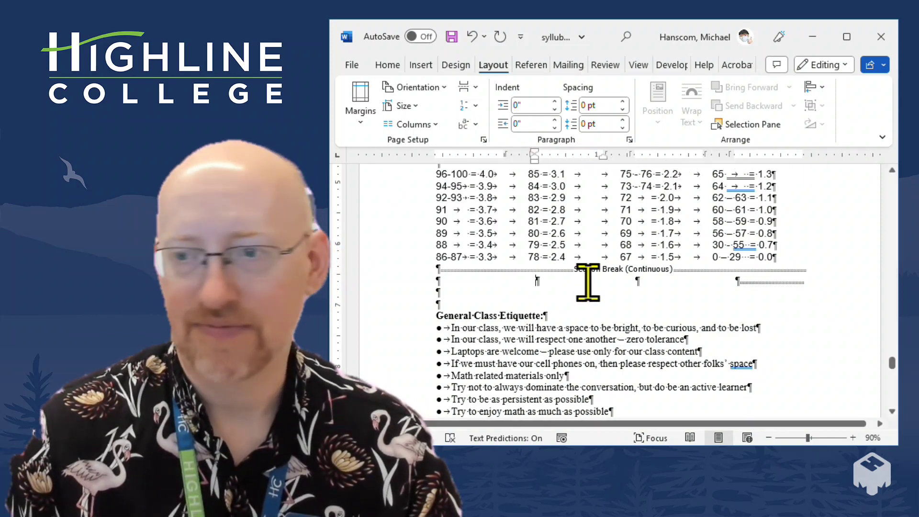
# Label the columns 'Column 1' to 'Column 4', separating them with column breaks.
pyautogui.click(452, 283)
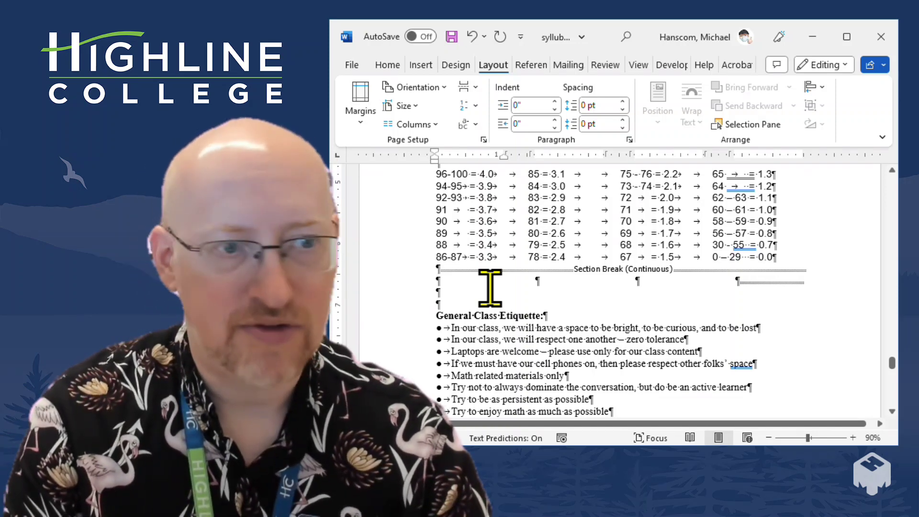
pyautogui.write('Column 1')
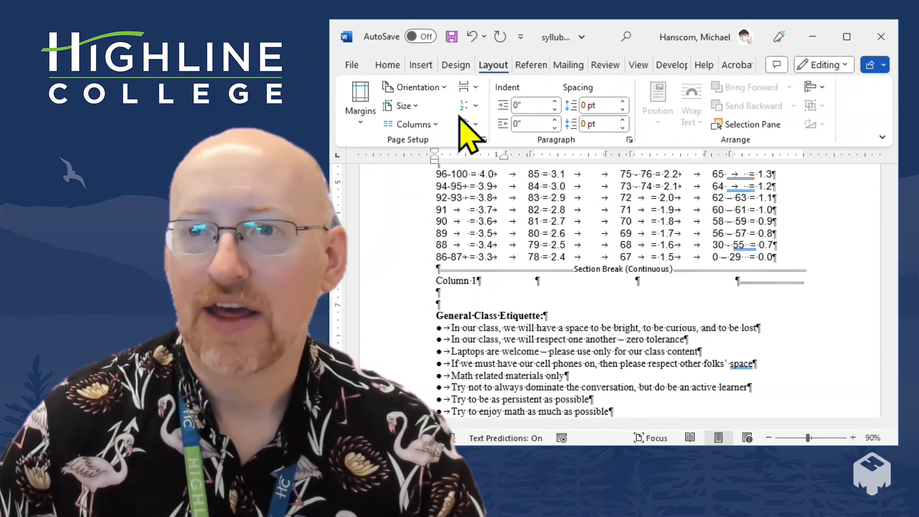
pyautogui.click(474, 87)
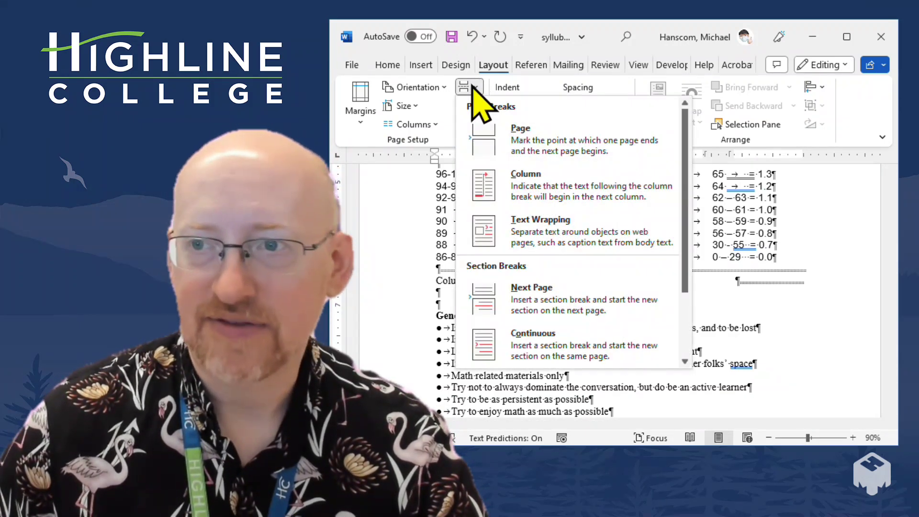
pyautogui.click(541, 189)
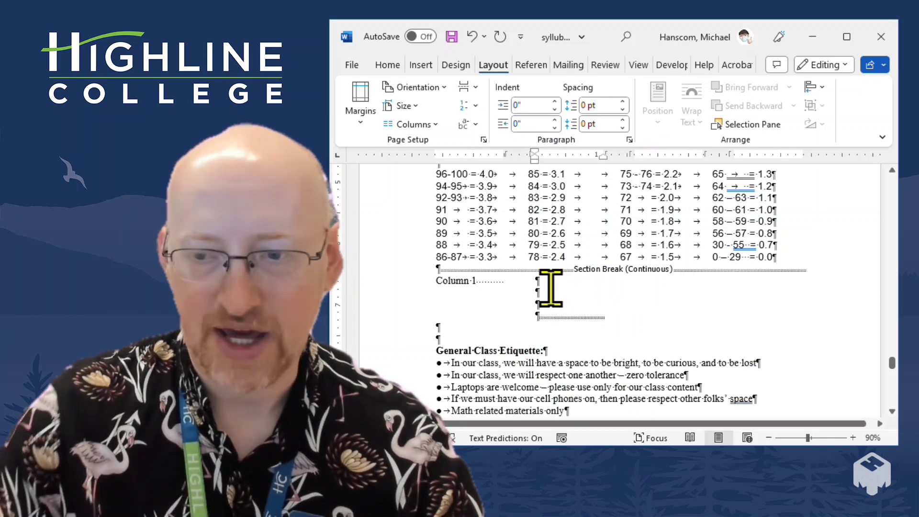
pyautogui.write('Column 2')
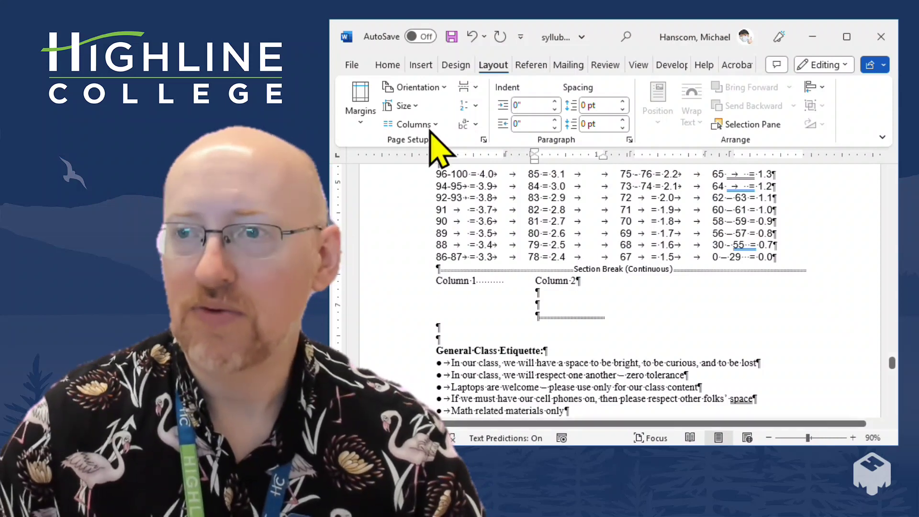
pyautogui.click(468, 87)
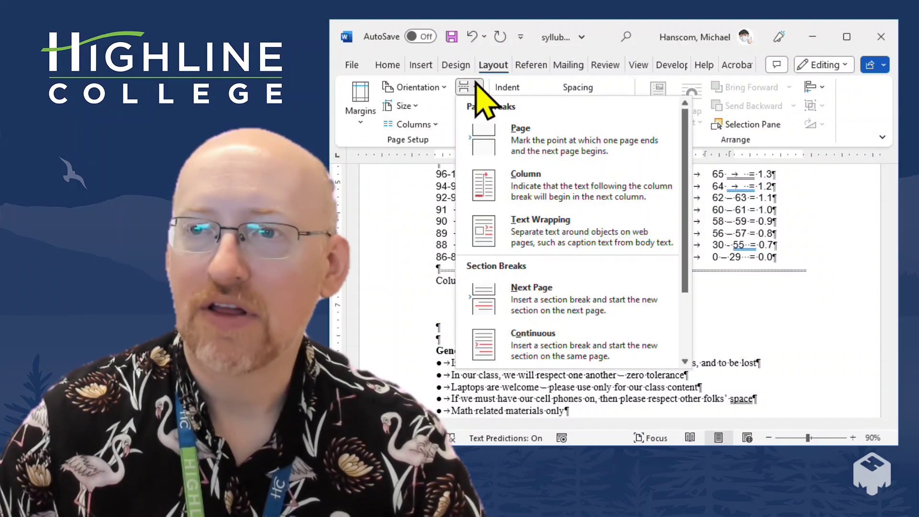
pyautogui.click(510, 191)
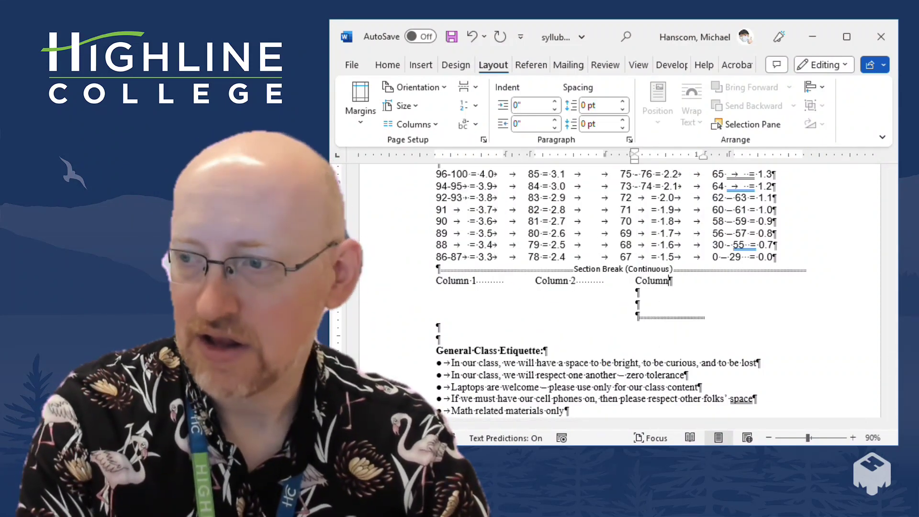
pyautogui.click(468, 86)
pyautogui.click(520, 196)
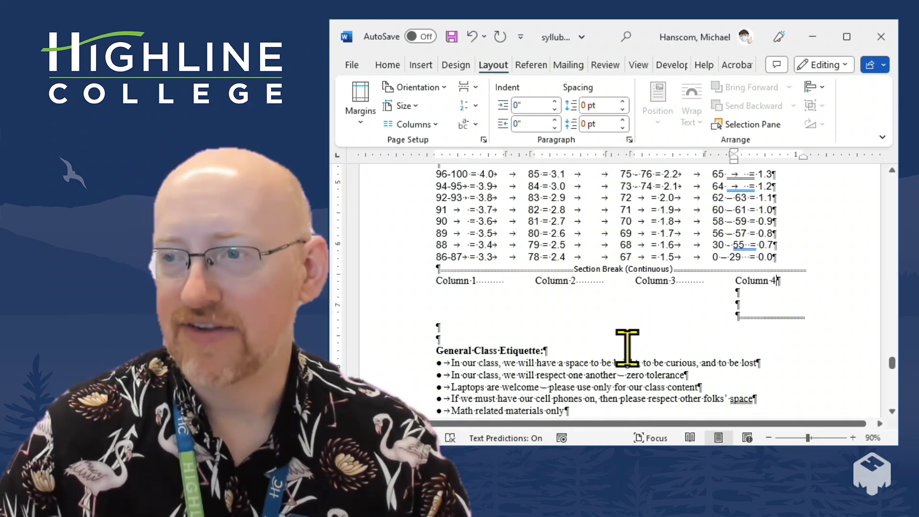
pyautogui.scroll(4, 595, 307)
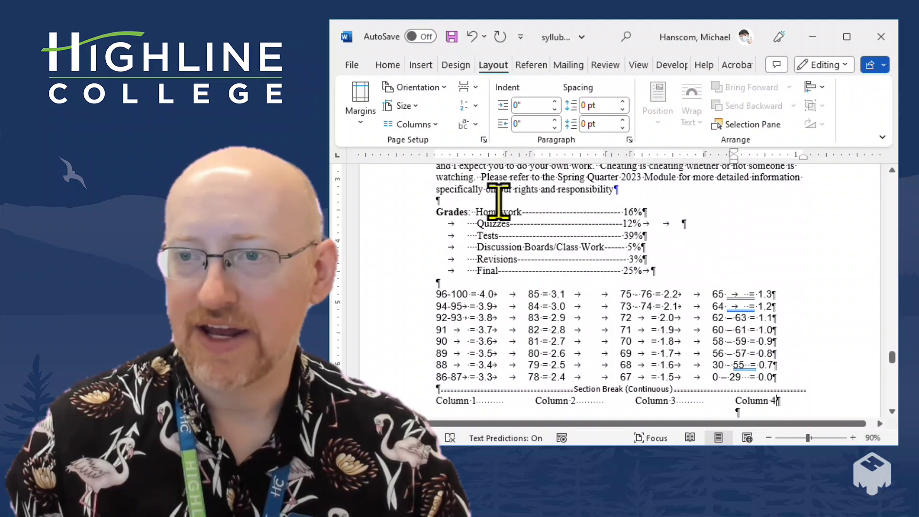
pyautogui.scroll(-3, 526, 239)
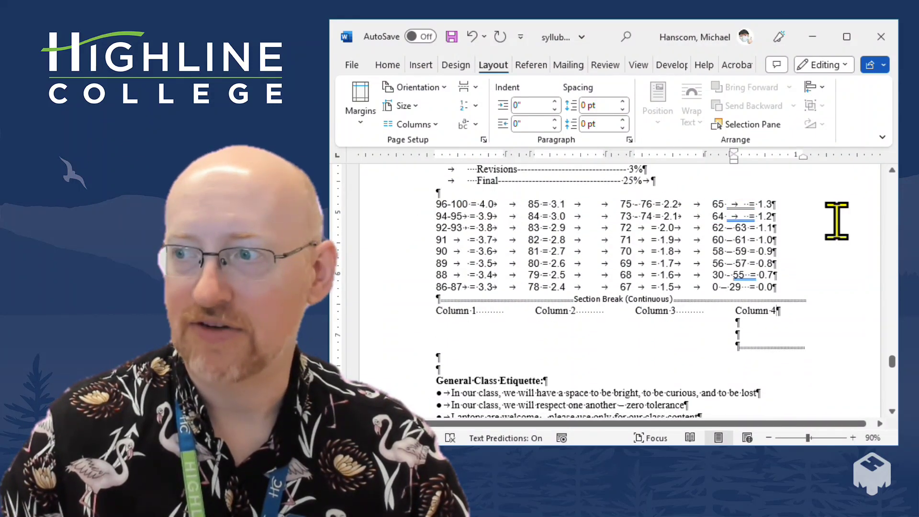
pyautogui.scroll(-2, 760, 236)
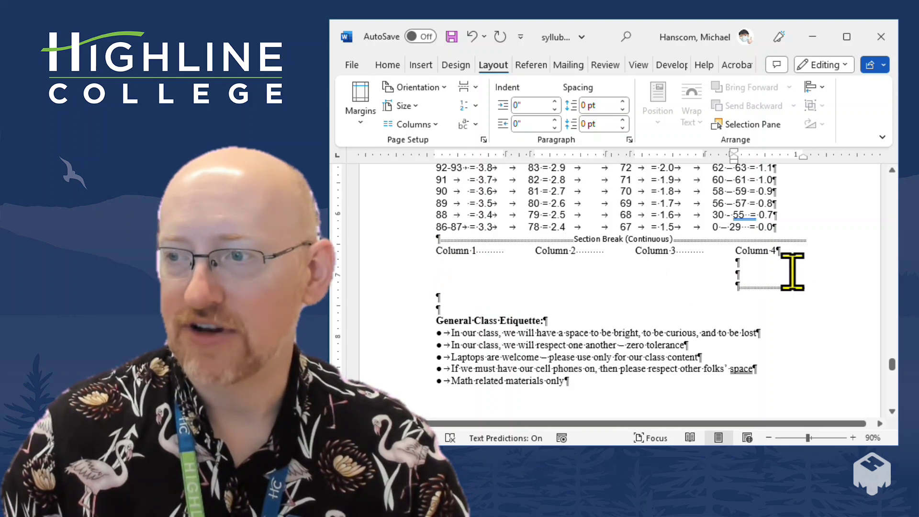
pyautogui.scroll(-1, 710, 296)
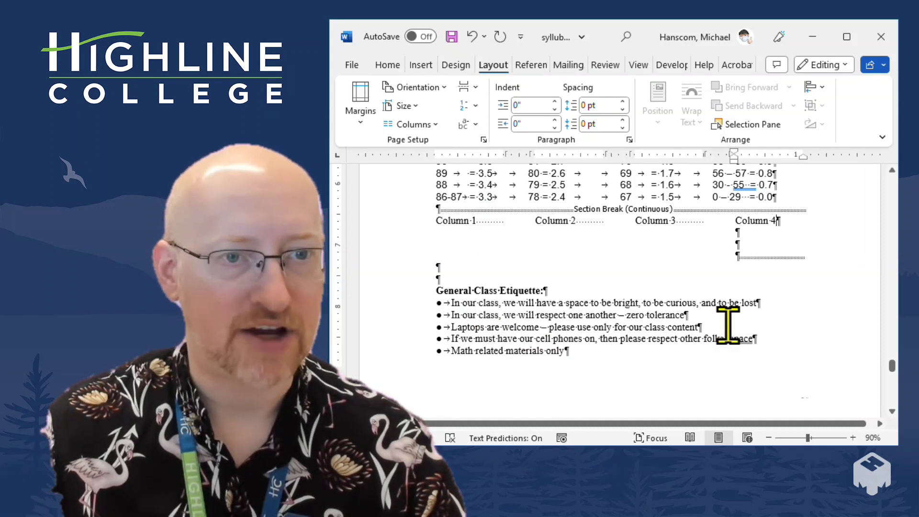
pyautogui.scroll(3, 727, 325)
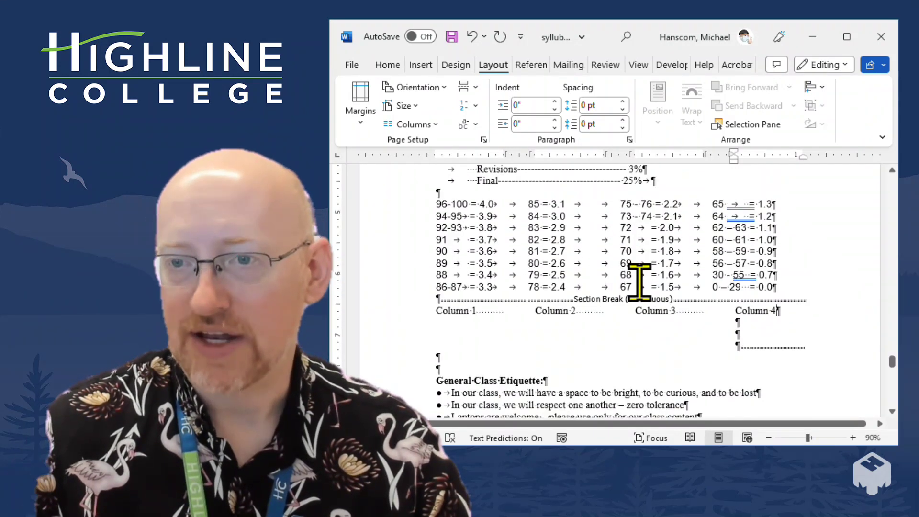
# Copy 96-100 = 4.0 and 94-95 = 3.9 from the tabbed scale onto new lines under Column 1.
pyautogui.moveTo(503, 208); pyautogui.dragTo(432, 205)
pyautogui.hotkey('ctrl', 'c')
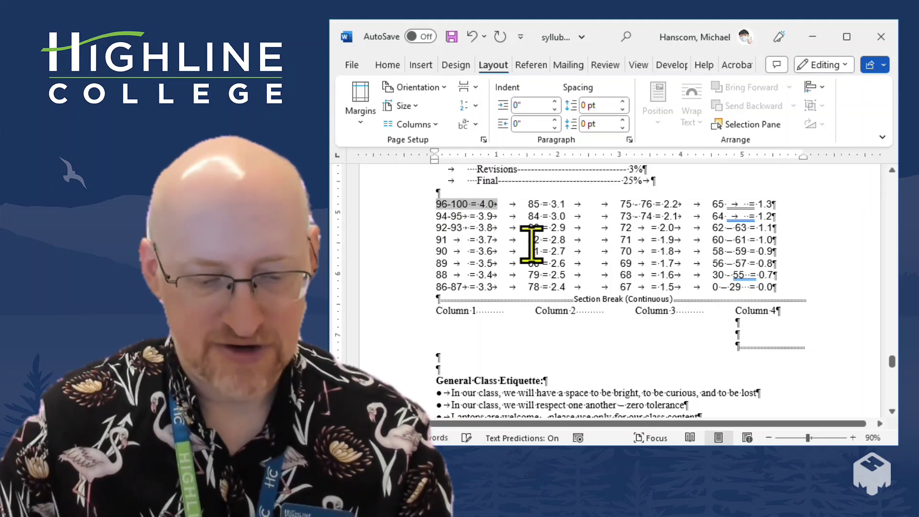
pyautogui.click(481, 311)
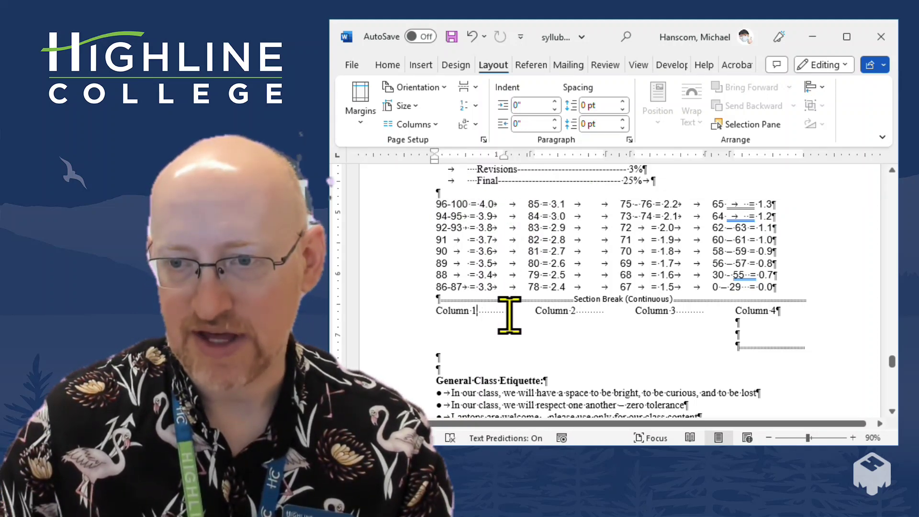
pyautogui.press('Return')
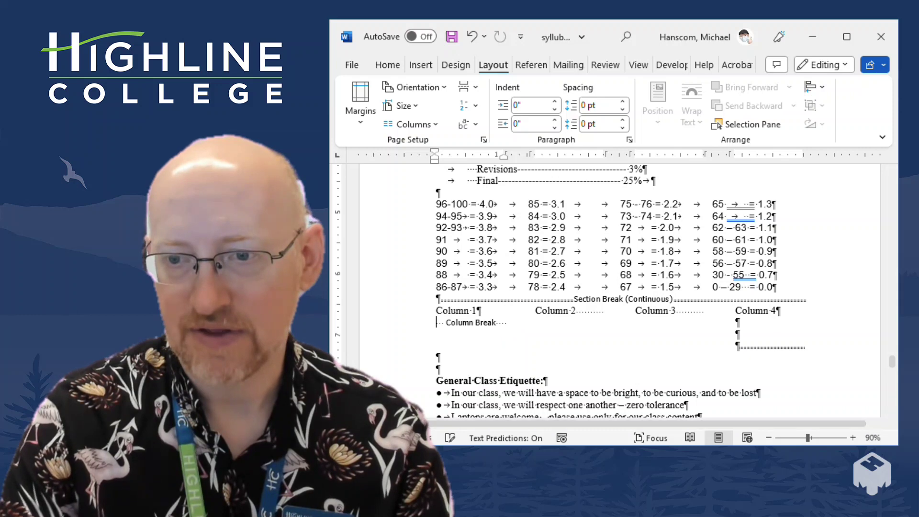
pyautogui.hotkey('ctrl', 'v')
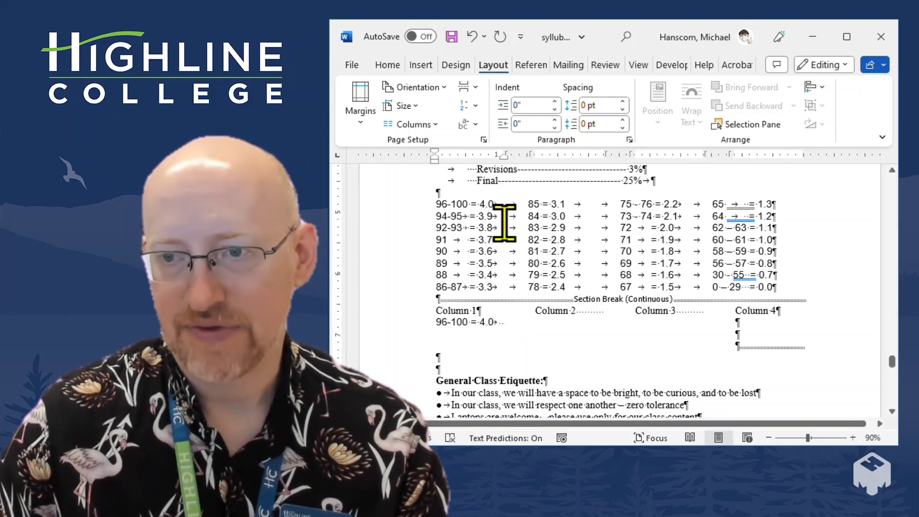
pyautogui.moveTo(498, 216); pyautogui.dragTo(437, 222)
pyautogui.click(437, 205)
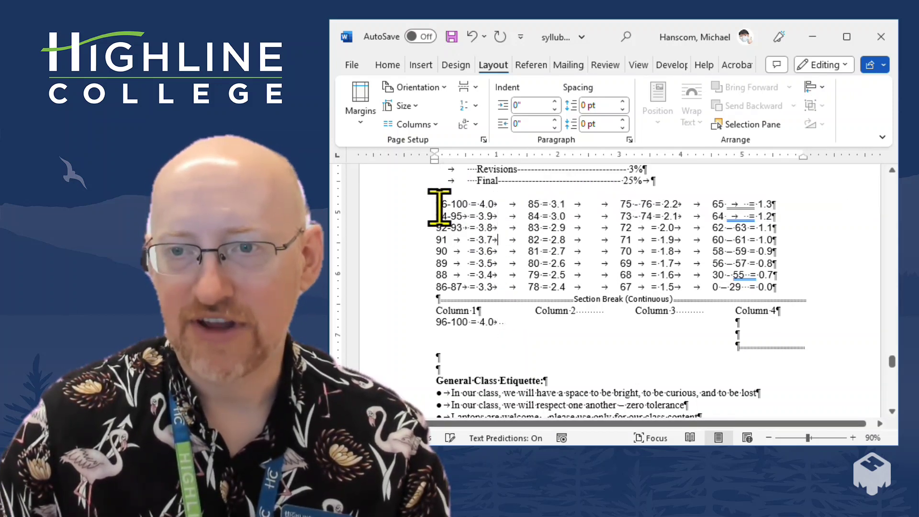
pyautogui.moveTo(498, 216); pyautogui.dragTo(437, 218)
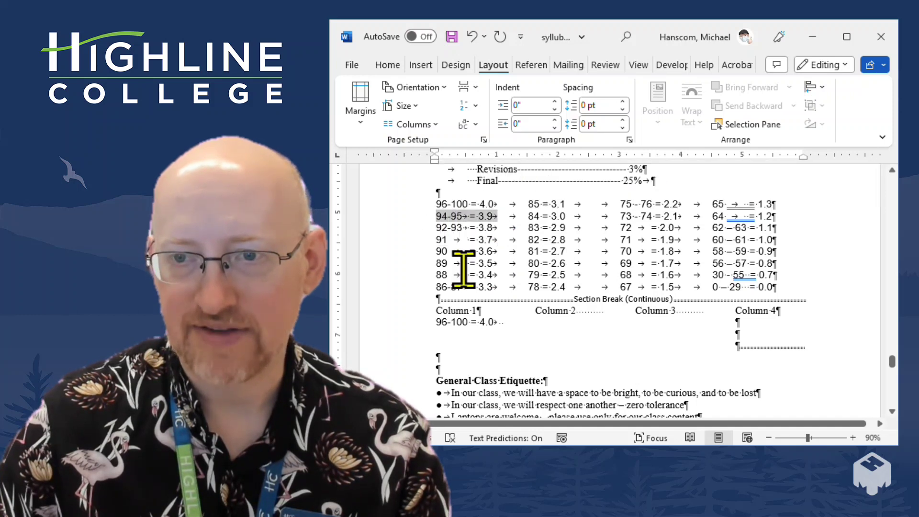
pyautogui.hotkey('ctrl', 'c')
pyautogui.click(506, 324)
pyautogui.press('Return')
pyautogui.hotkey('ctrl', 'v')
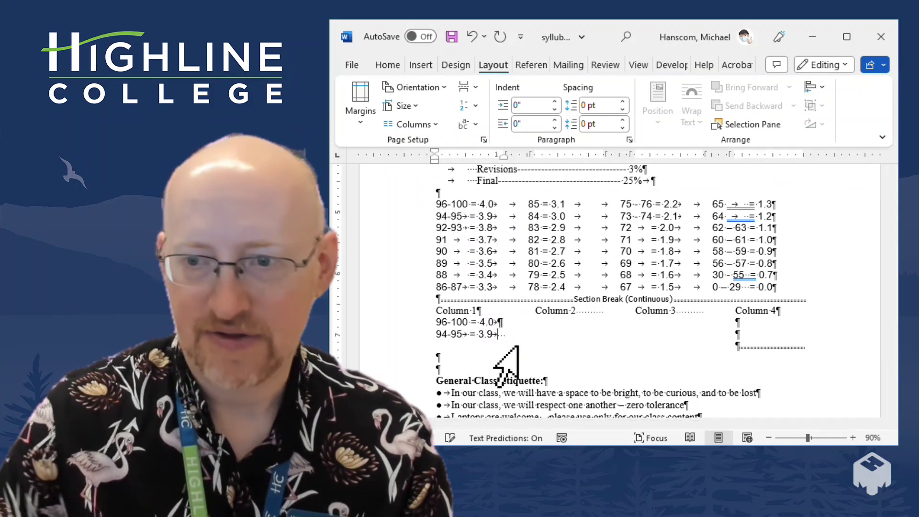
# Add 92-93 = 3.8 as the third grade line in Column 1.
pyautogui.moveTo(502, 234); pyautogui.dragTo(437, 238)
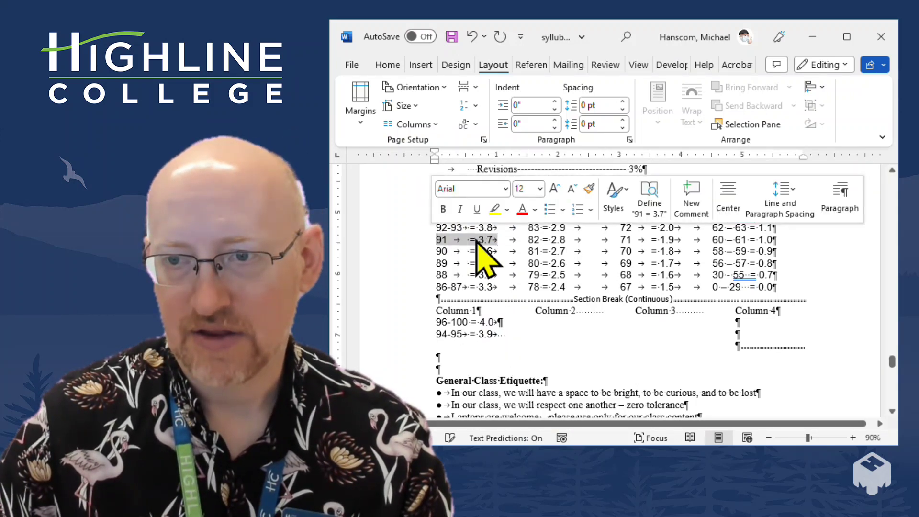
pyautogui.moveTo(496, 228); pyautogui.dragTo(434, 233)
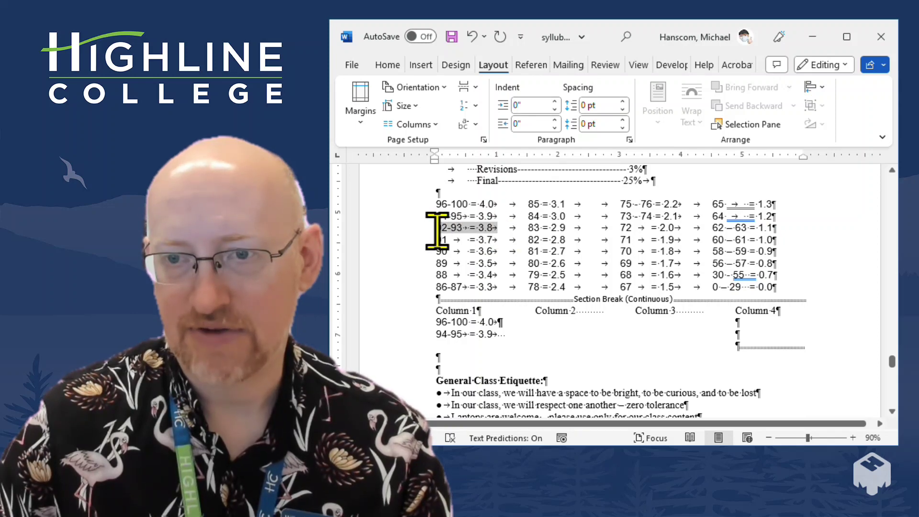
pyautogui.click(512, 335)
pyautogui.press('Return')
pyautogui.hotkey('ctrl', 'v')
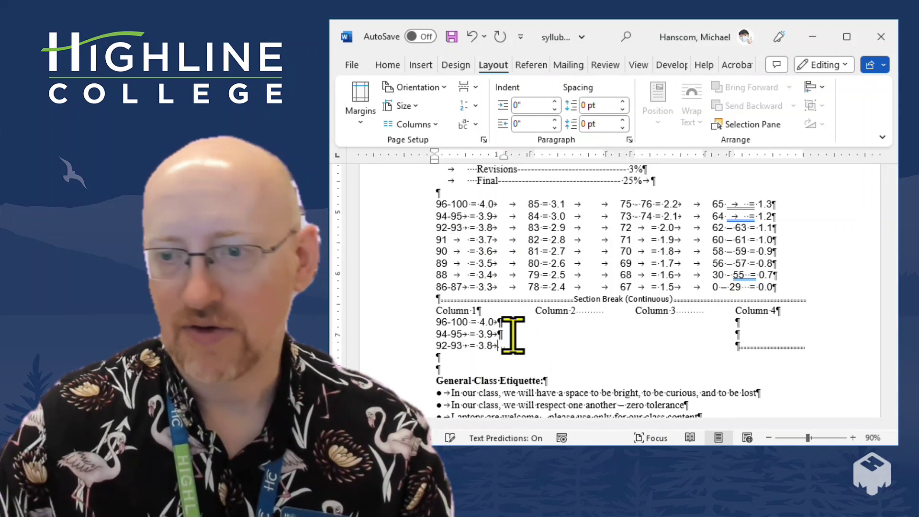
# Copy 85 = 3.1 from the tabbed scale and paste it into the column section.
pyautogui.moveTo(593, 211); pyautogui.dragTo(558, 204)
pyautogui.click(528, 203)
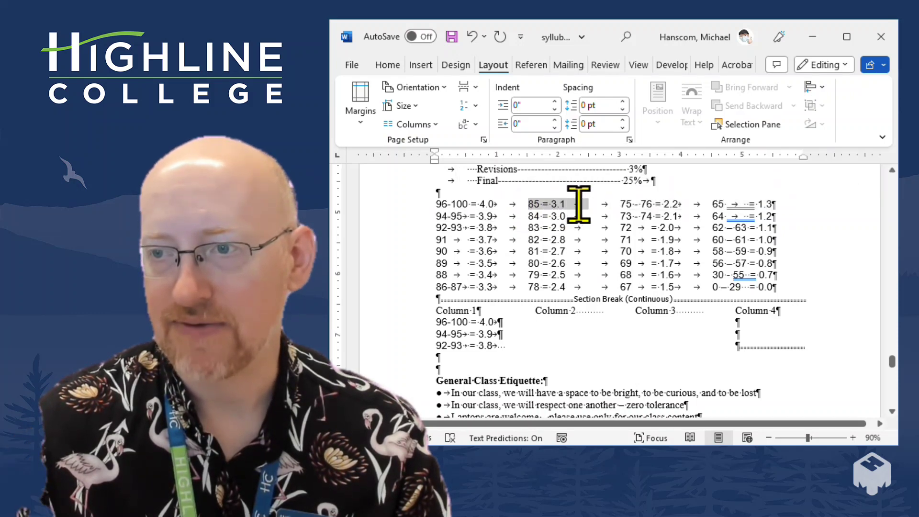
pyautogui.hotkey('ctrl', 'c')
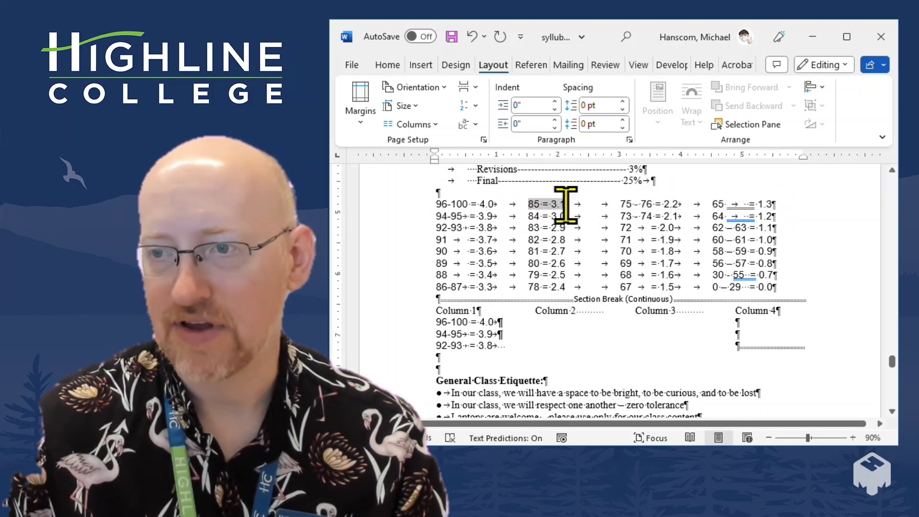
pyautogui.click(565, 322)
pyautogui.hotkey('ctrl', 'v')
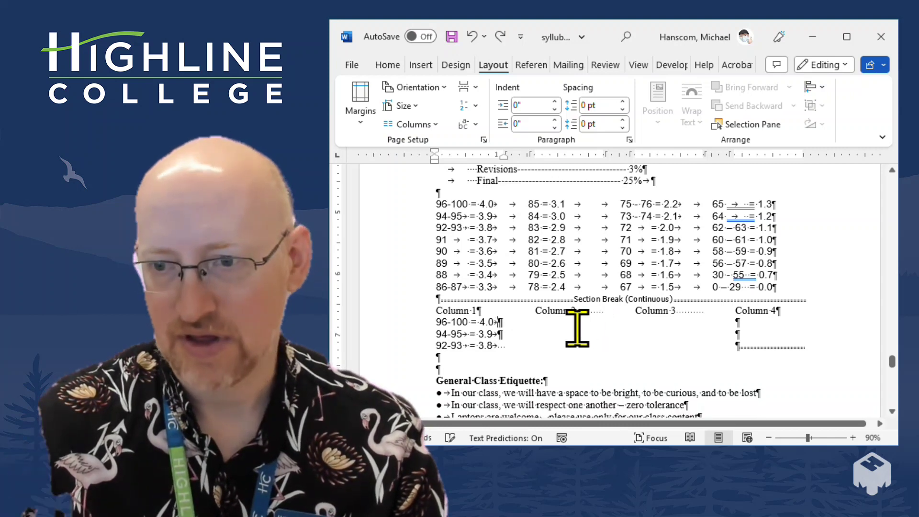
# Undo the misplaced paste and put 85 = 3.1 and 84 = 3.0 in Column 2.
pyautogui.hotkey('ctrl', 'z')
pyautogui.hotkey('ctrl', 'v')
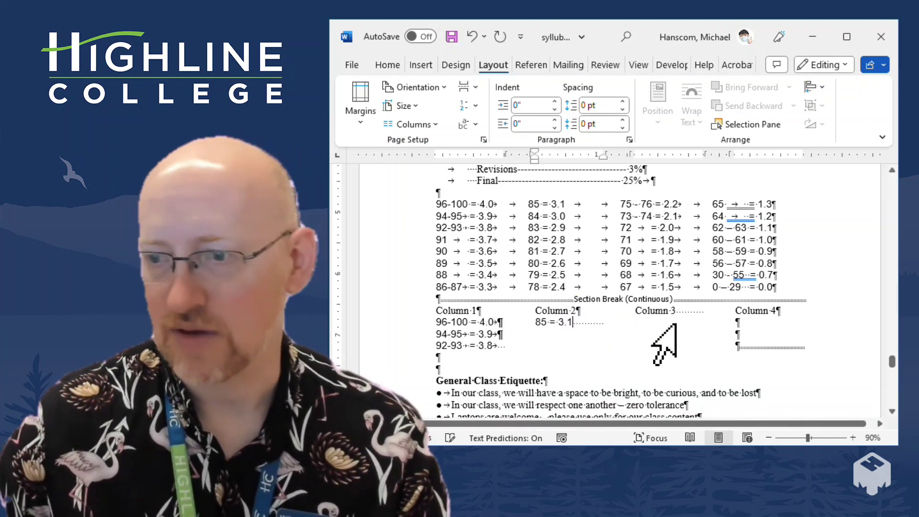
pyautogui.moveTo(530, 218); pyautogui.dragTo(580, 219)
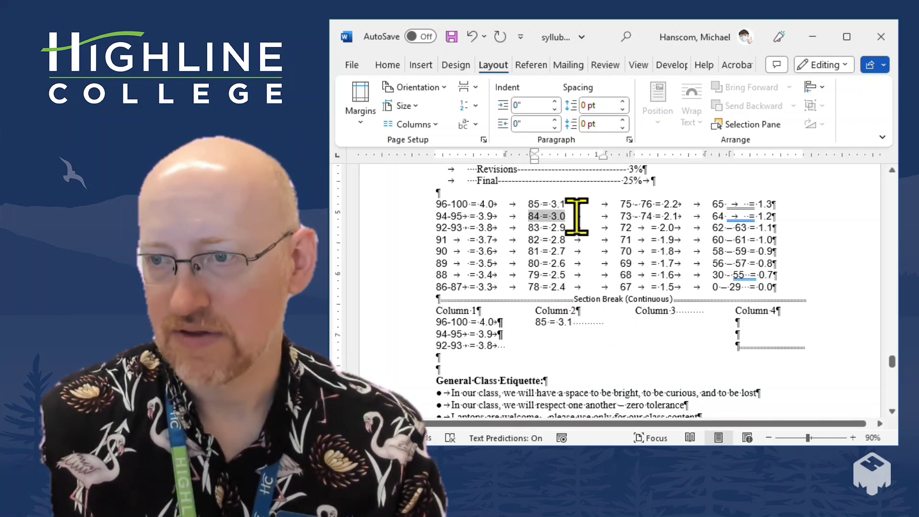
pyautogui.click(595, 326)
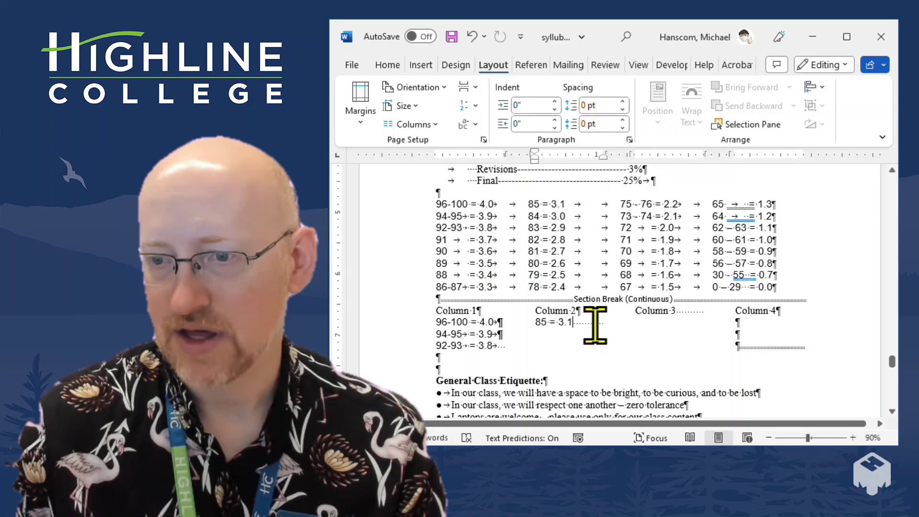
pyautogui.press('Return')
pyautogui.hotkey('ctrl', 'v')
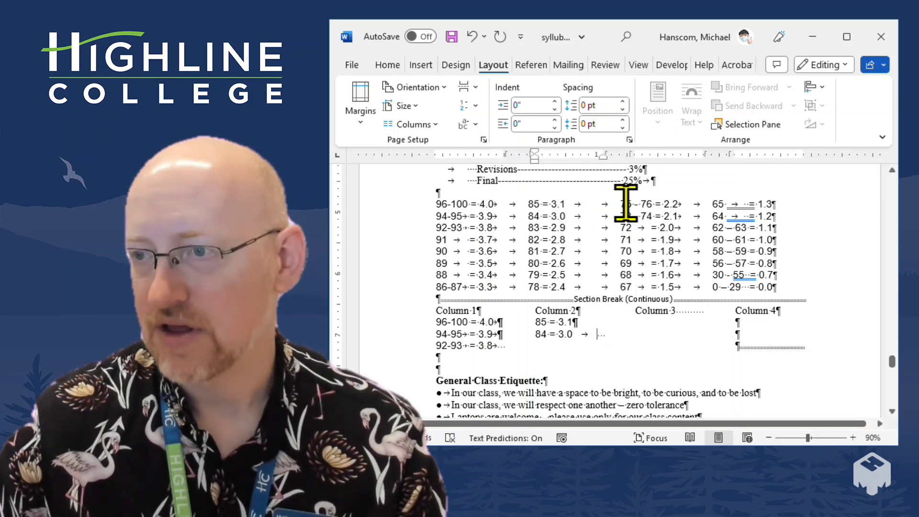
# Paste 75 - 76 = 2.2 and 73 - 74 = 2.1 under the Column 3 heading.
pyautogui.moveTo(621, 204); pyautogui.dragTo(674, 203)
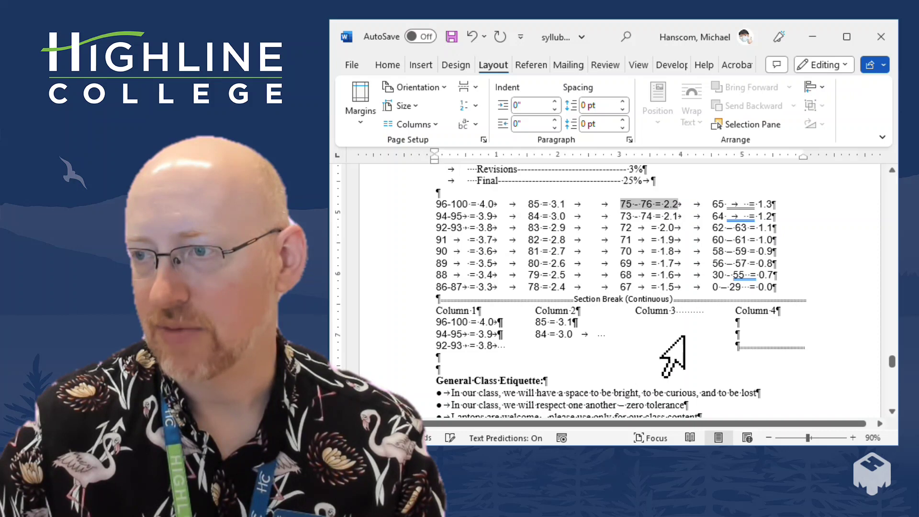
pyautogui.click(676, 308)
pyautogui.press('Return')
pyautogui.hotkey('ctrl', 'v')
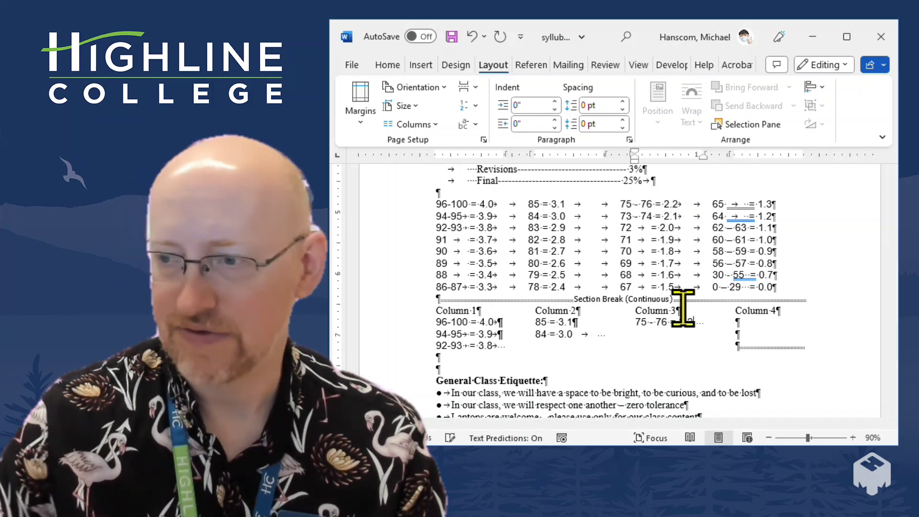
pyautogui.moveTo(621, 216); pyautogui.dragTo(677, 221)
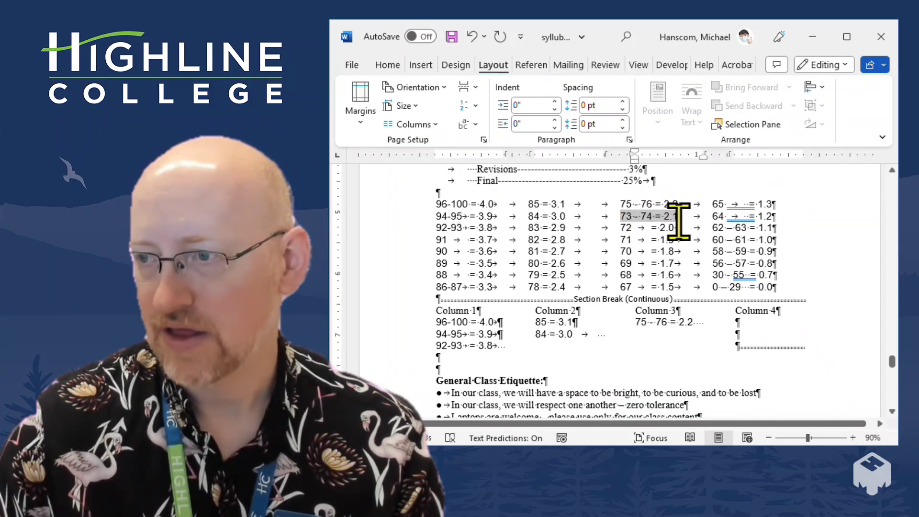
pyautogui.click(697, 320)
pyautogui.press('Return')
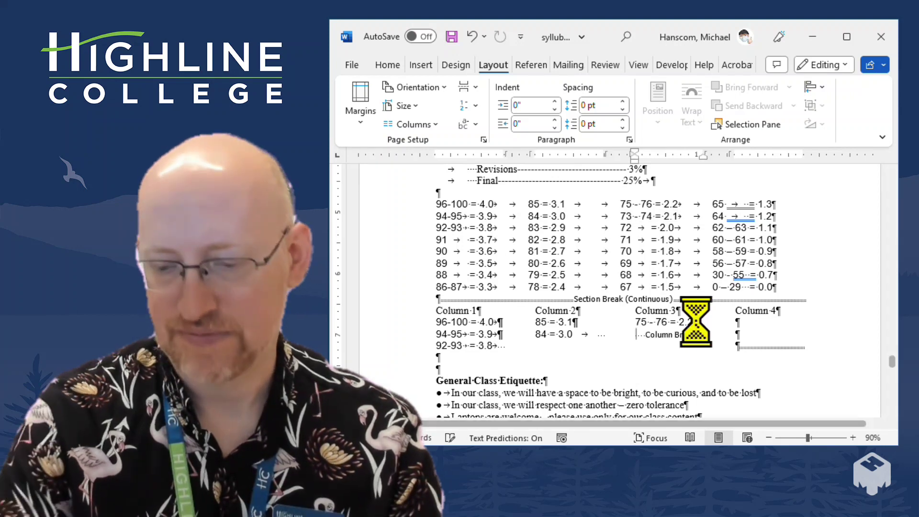
pyautogui.hotkey('ctrl', 'v')
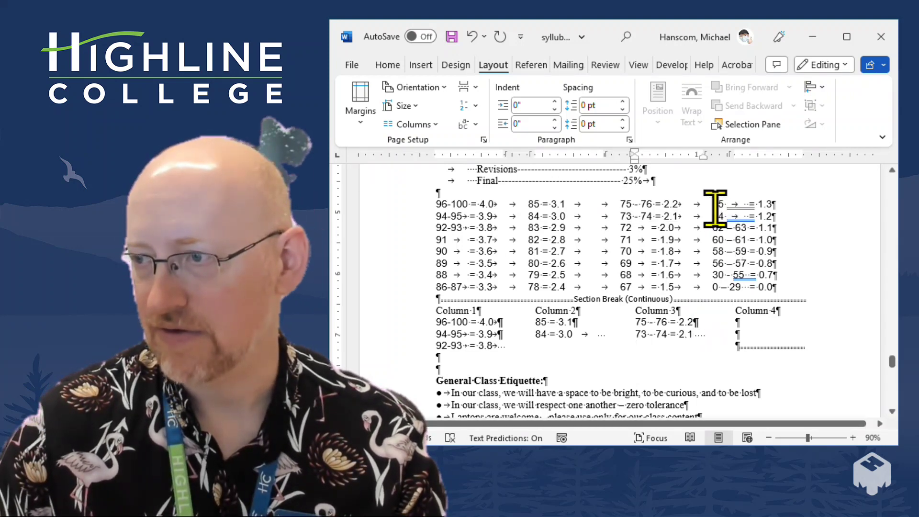
# Fill Column 4 with 65 = 1.3 and 62 - 63 = 1.1 from the tabbed scale.
pyautogui.moveTo(714, 206); pyautogui.dragTo(771, 207)
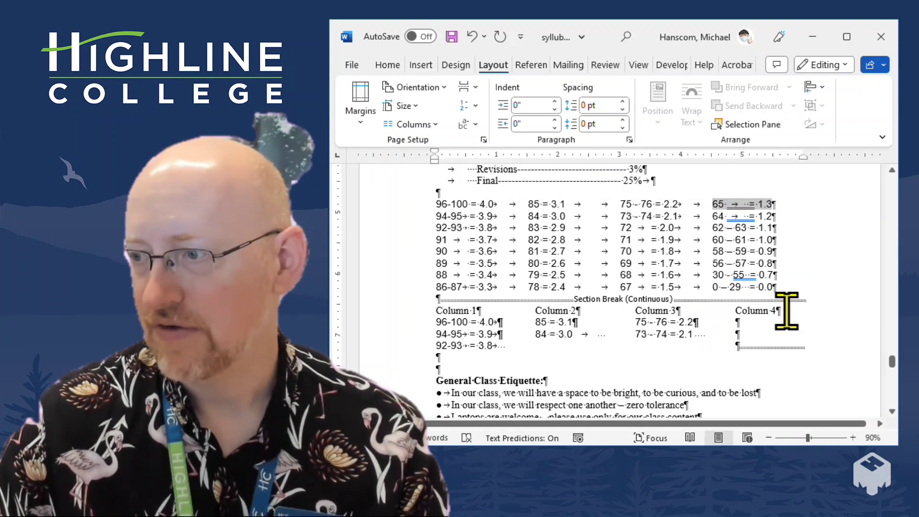
pyautogui.click(773, 327)
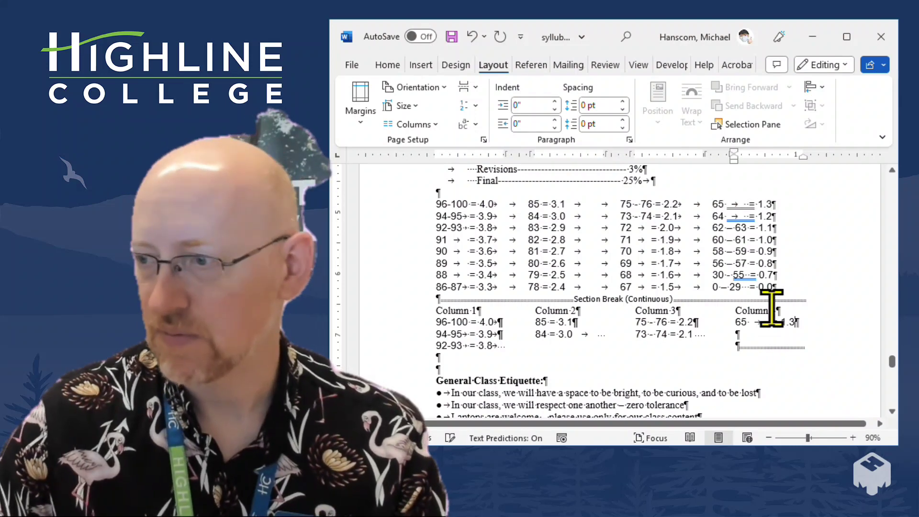
pyautogui.moveTo(710, 227); pyautogui.dragTo(773, 225)
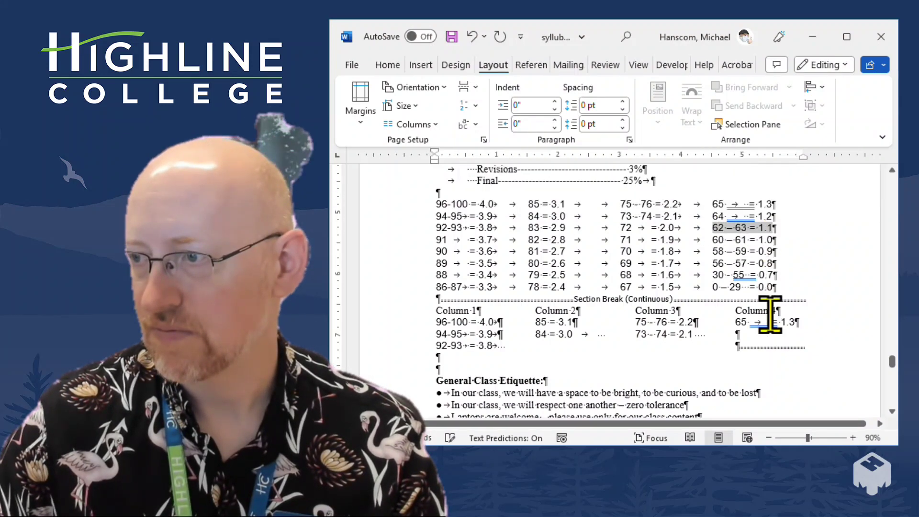
pyautogui.click(759, 333)
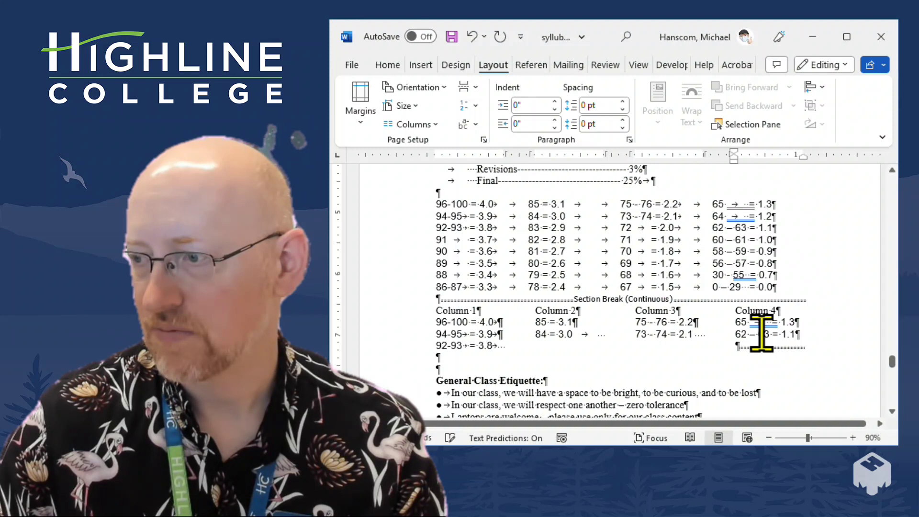
pyautogui.scroll(-1, 823, 259)
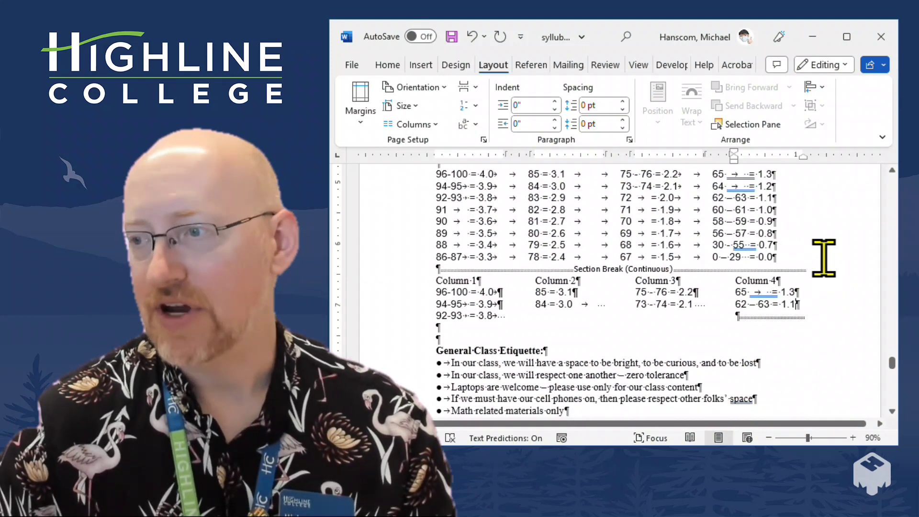
pyautogui.scroll(1, 827, 268)
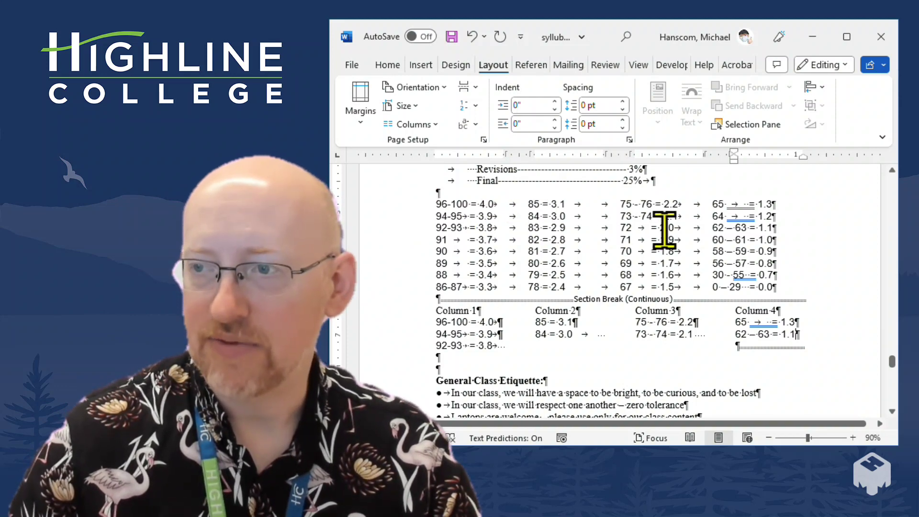
pyautogui.moveTo(429, 205); pyautogui.dragTo(777, 205)
pyautogui.click(742, 286)
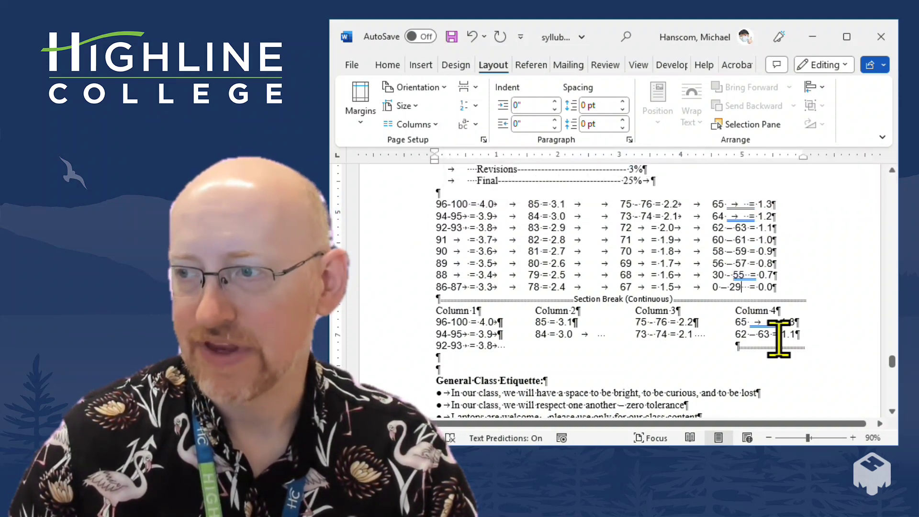
pyautogui.scroll(-2, 780, 306)
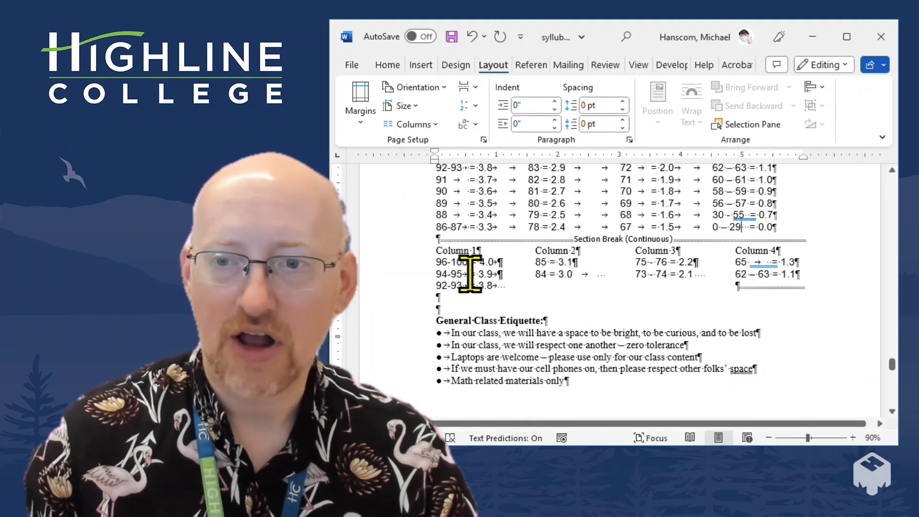
pyautogui.scroll(-1, 540, 274)
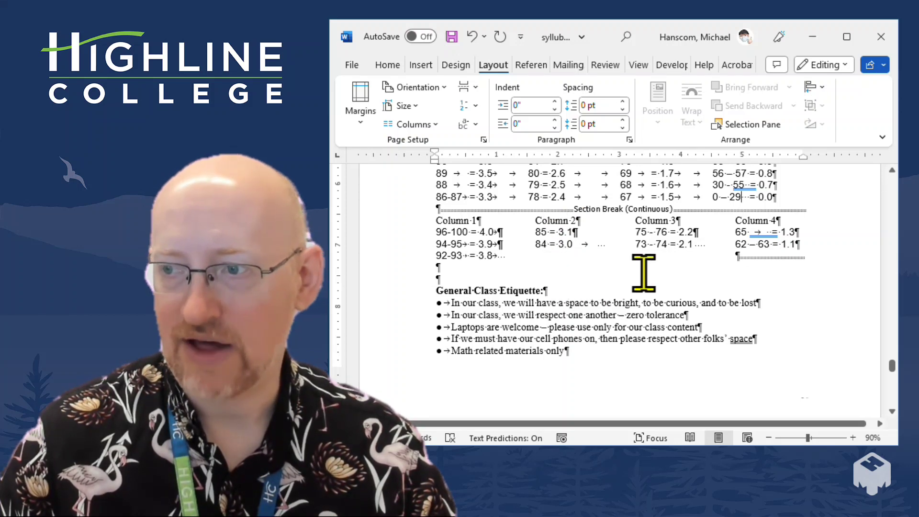
pyautogui.scroll(3, 747, 311)
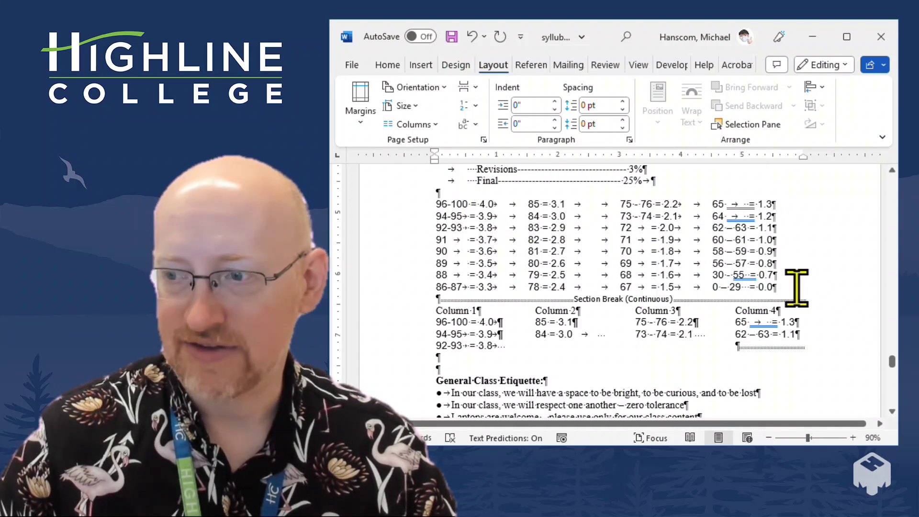
pyautogui.scroll(-3, 796, 289)
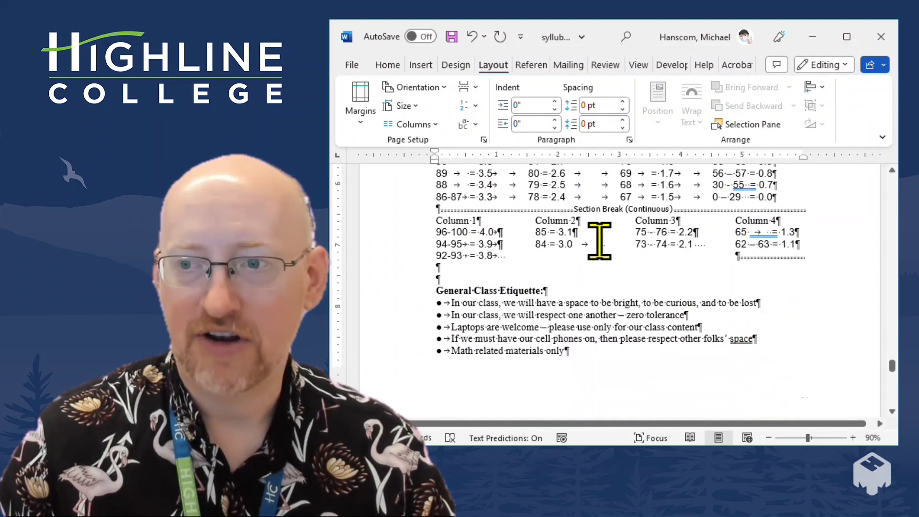